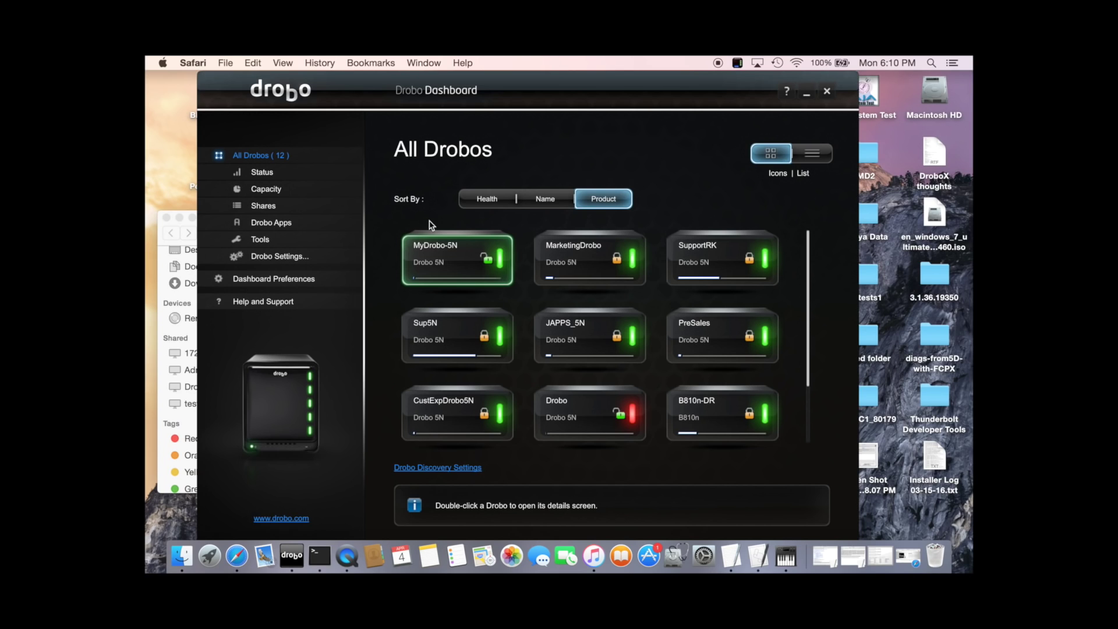
# - Install the myDrobo app on MyDrobo-5N from its Drobo Apps page
pyautogui.click(428, 262)
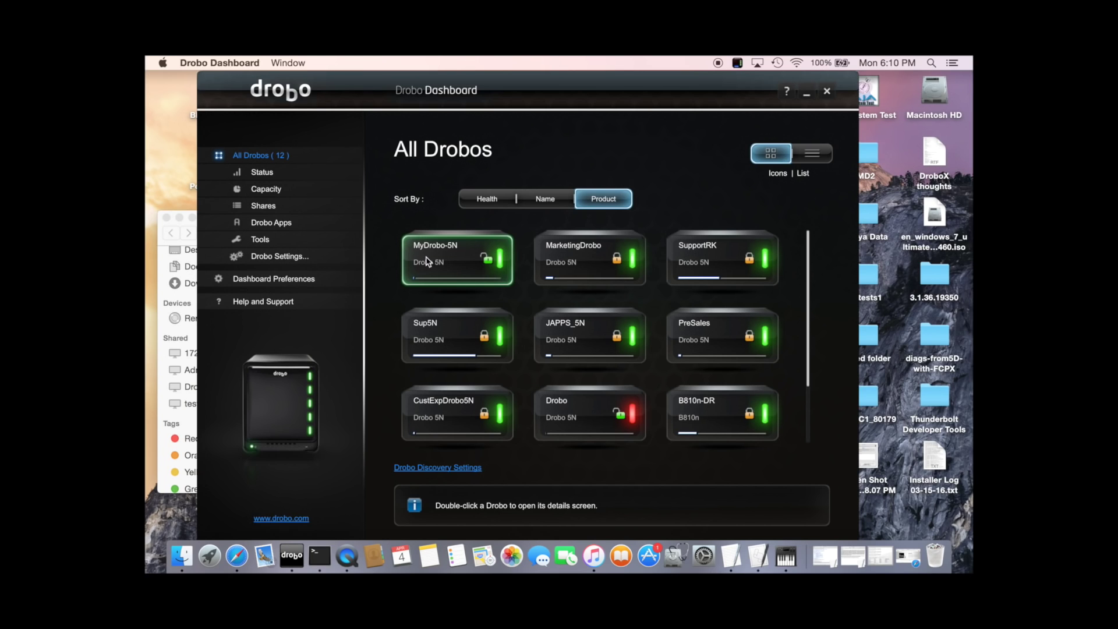
pyautogui.click(276, 224)
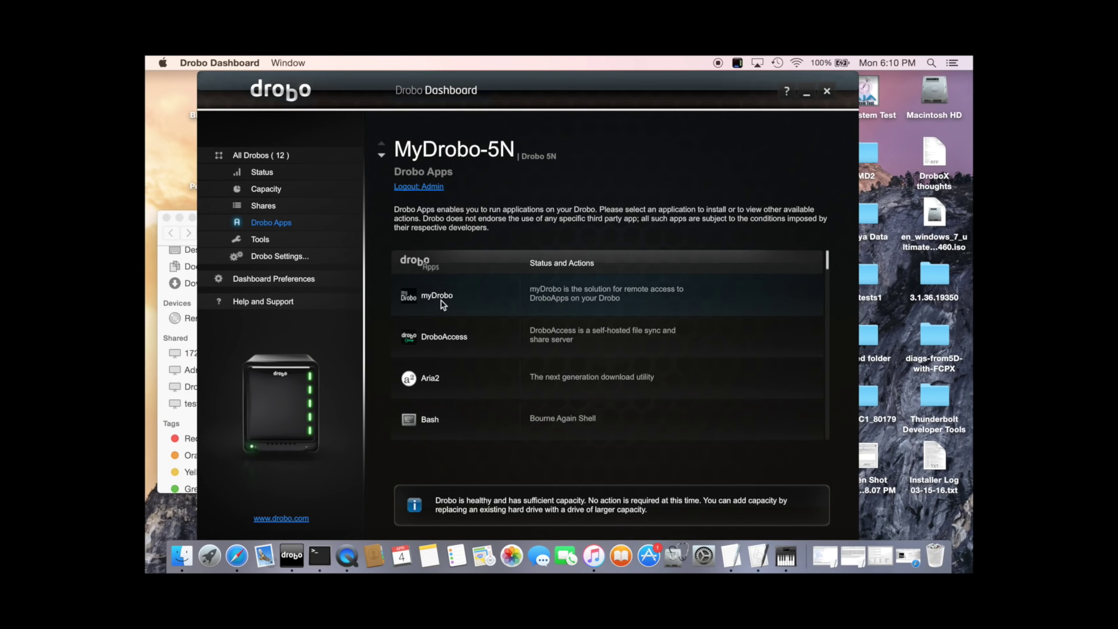
pyautogui.click(591, 299)
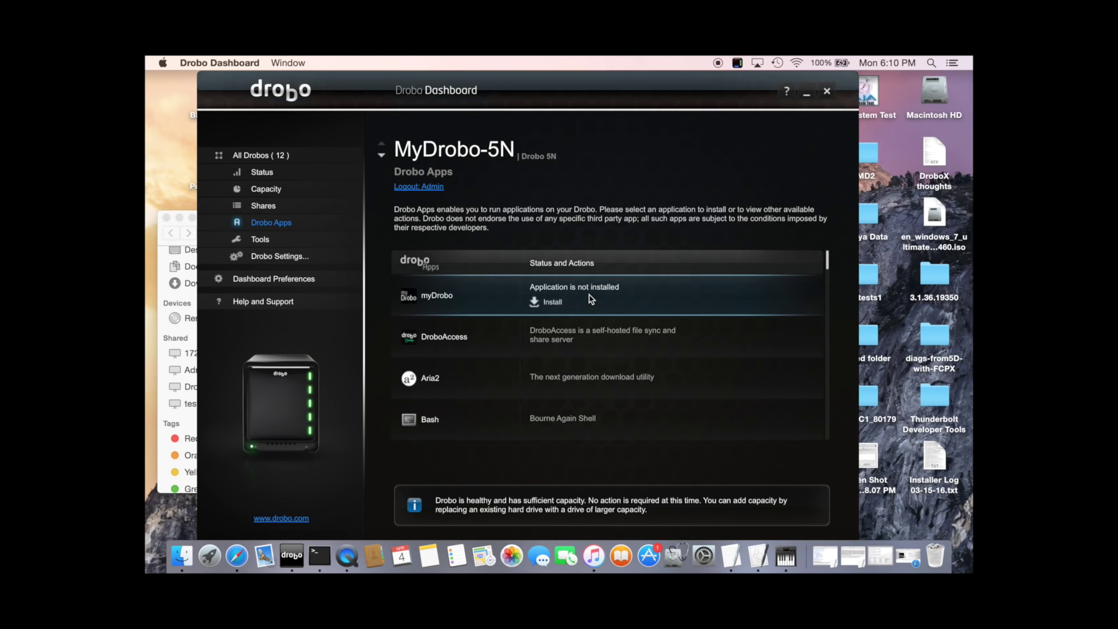
pyautogui.click(554, 305)
# - Install the DroboAccess app, then view MyDrobo-5N's system status
pyautogui.click(579, 341)
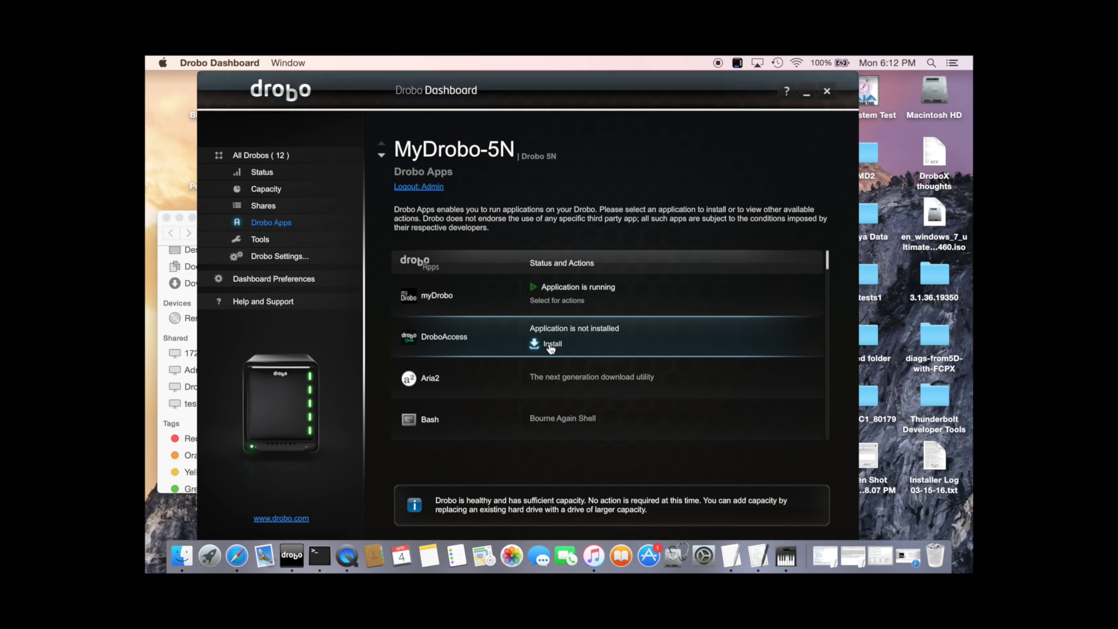
pyautogui.click(550, 345)
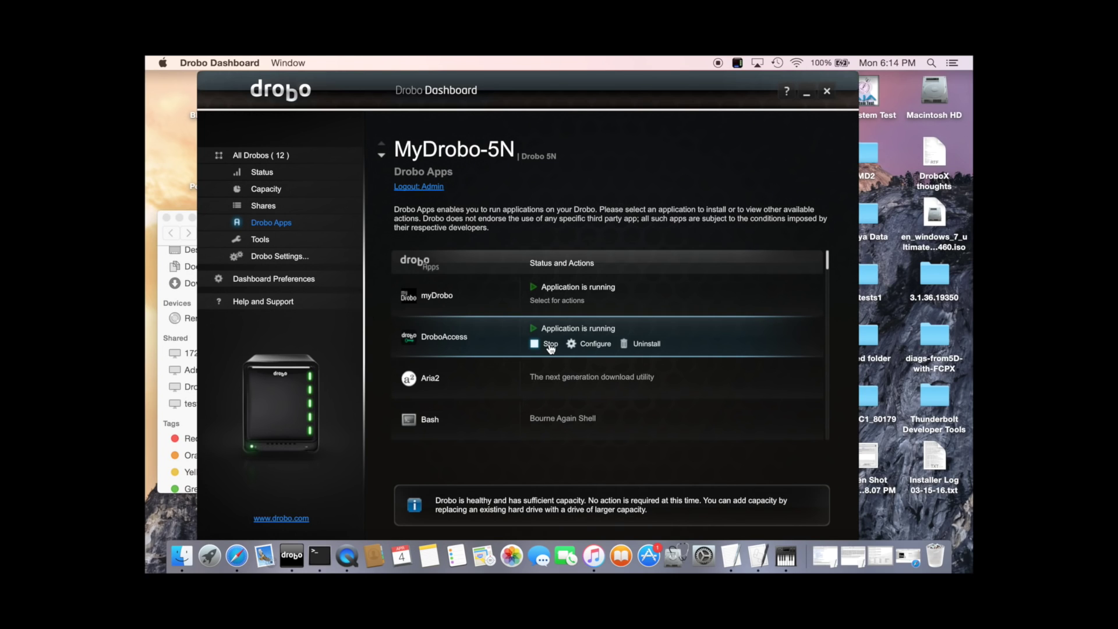
pyautogui.click(262, 174)
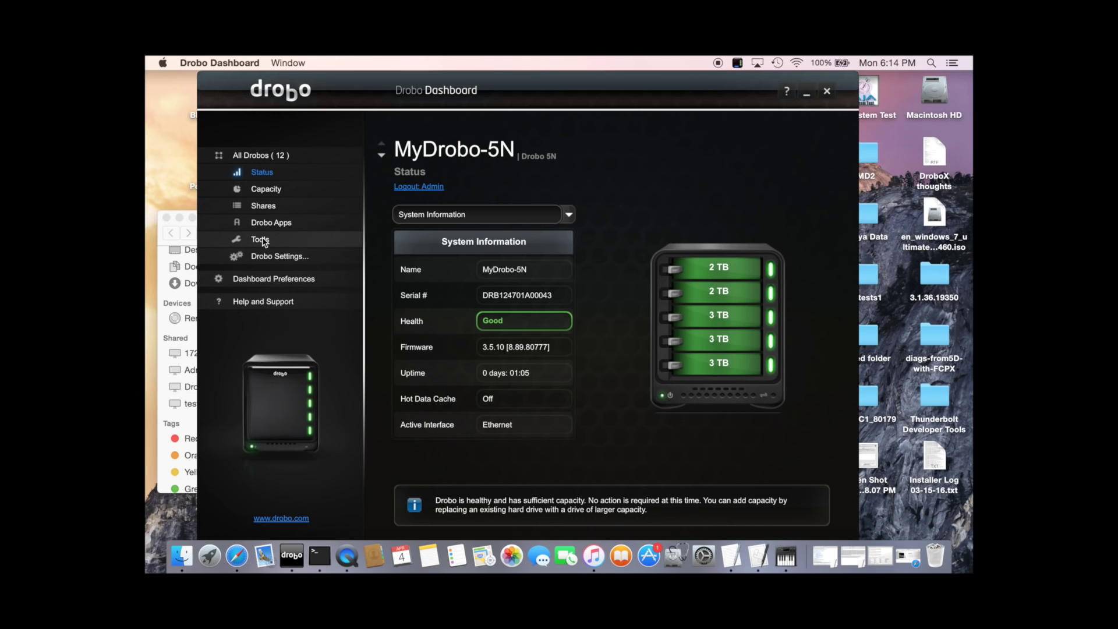
# - View Help and Support (Dashboard 2.8.1 [80644]), then go back to Drobo Apps
pyautogui.click(258, 301)
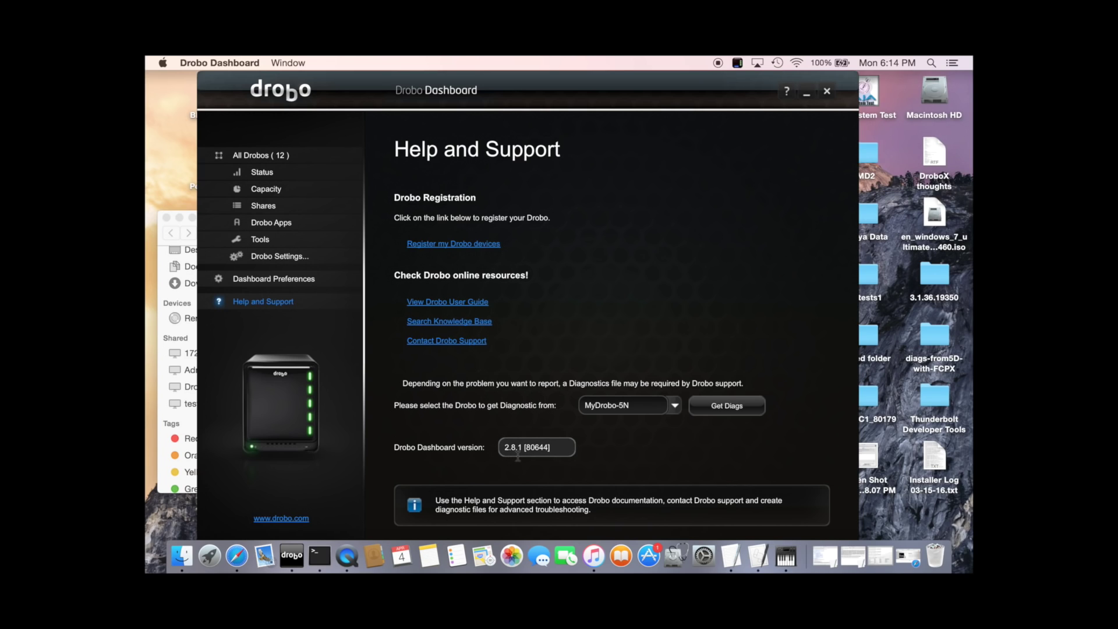
pyautogui.click(269, 224)
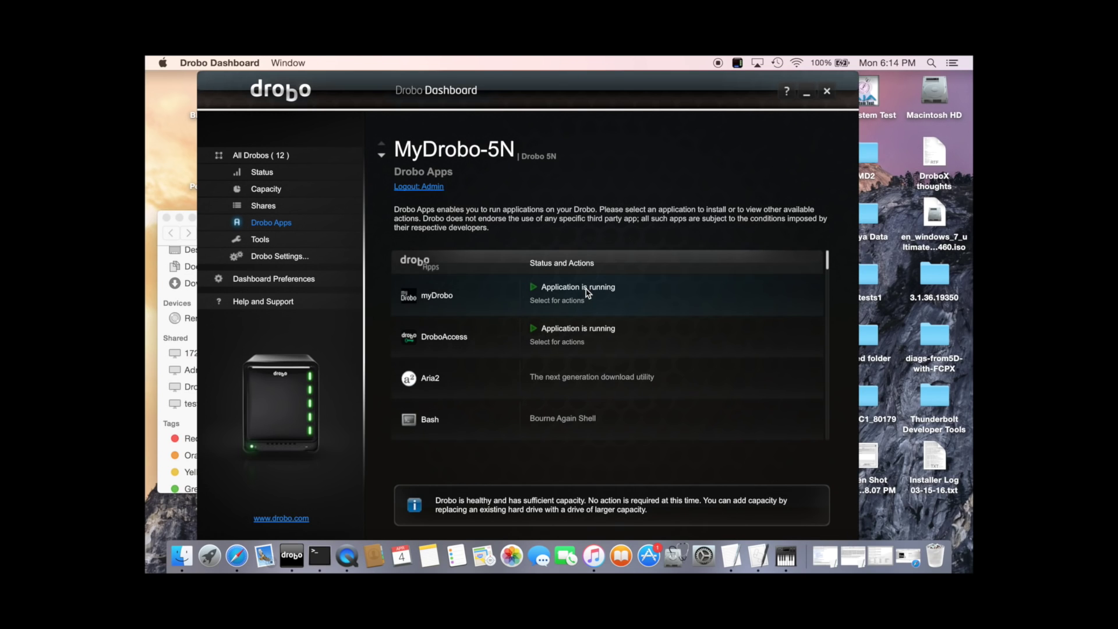
# - Create a new account in myDrobo's configuration, then view DroboAccess's Not registered status
pyautogui.click(587, 301)
pyautogui.click(587, 302)
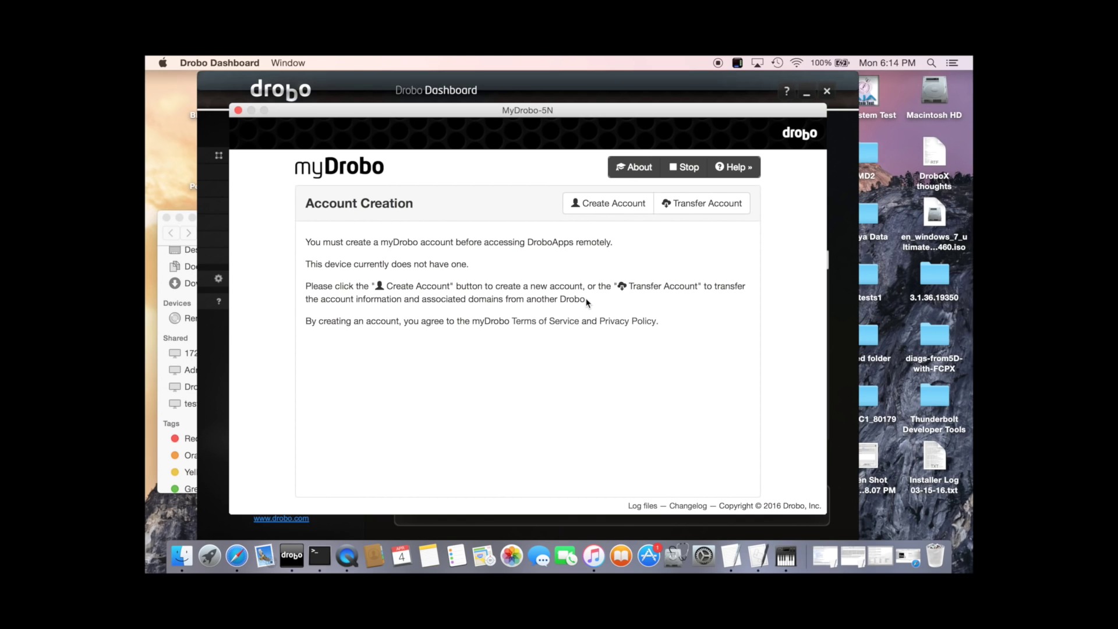
pyautogui.click(632, 212)
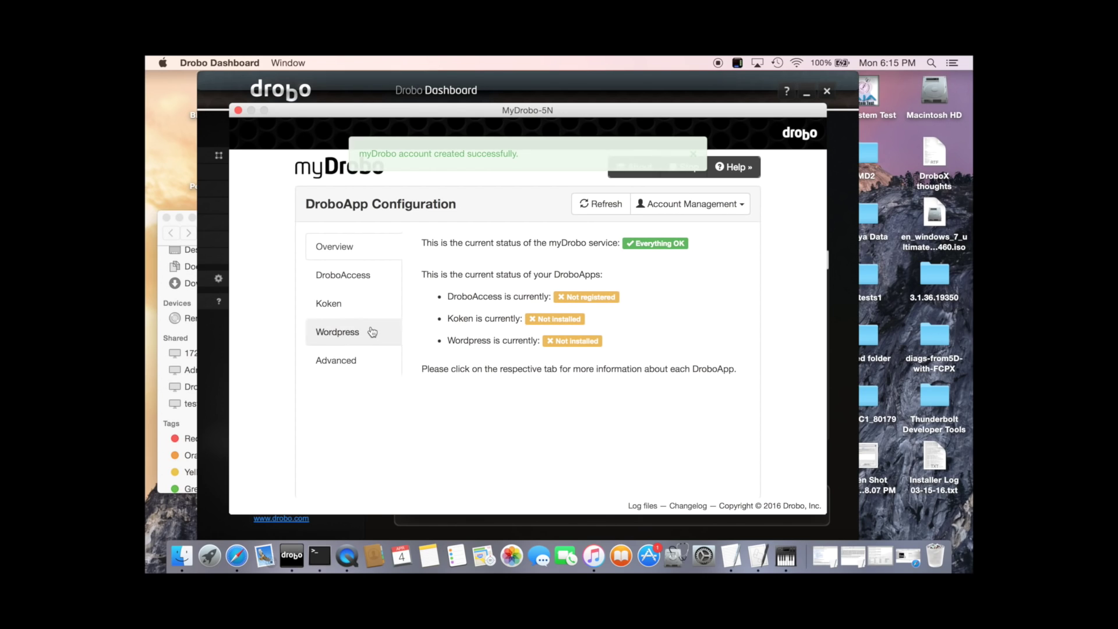
pyautogui.click(354, 285)
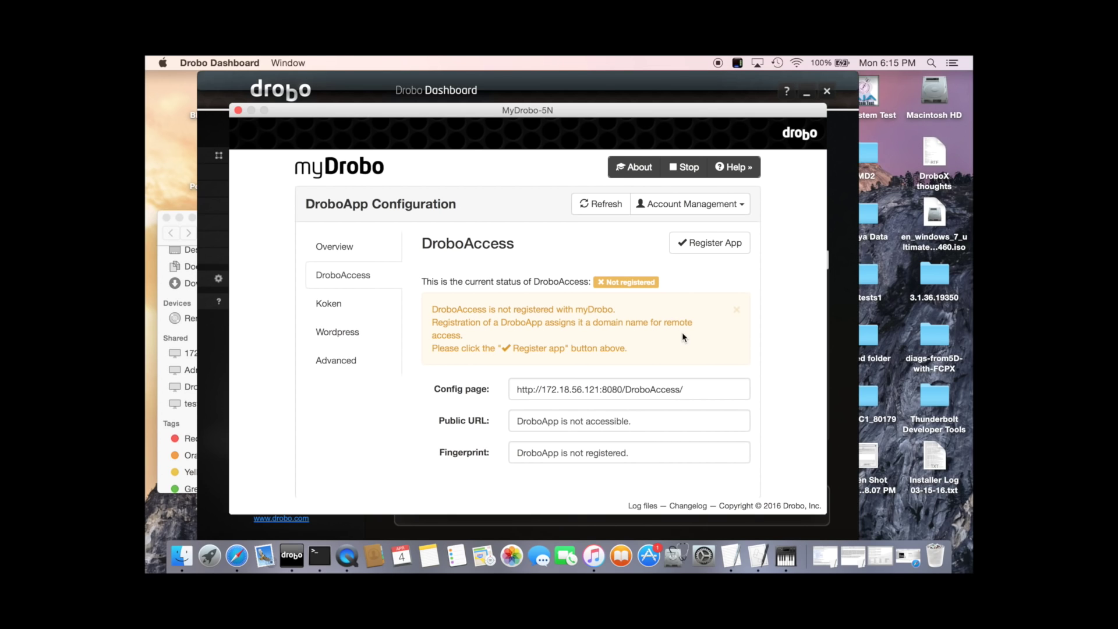
# - Register DroboAccess under the public address testdrobo.mydrobo.com
pyautogui.click(711, 245)
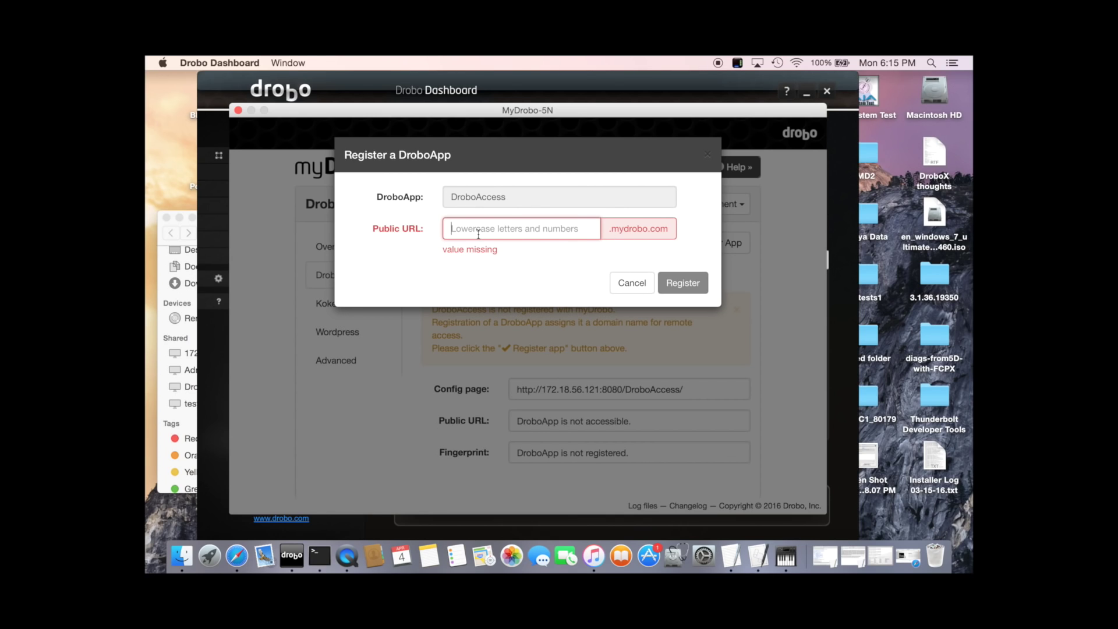
pyautogui.write('testdrobo')
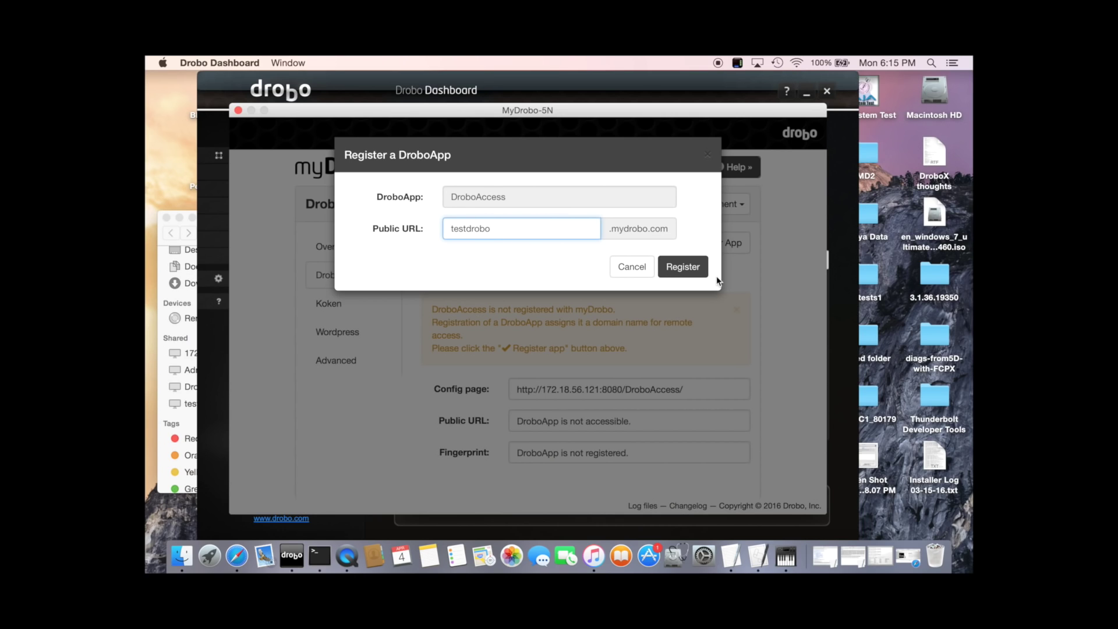
pyautogui.click(689, 271)
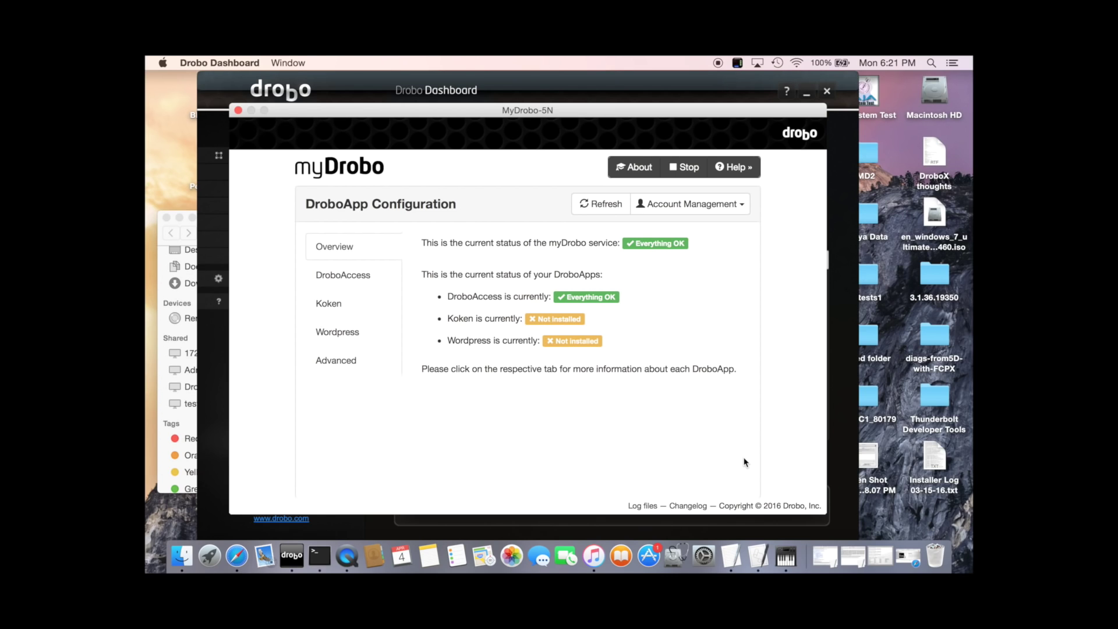
# - Show the DroboAccess registration details to reach its public URL
pyautogui.click(343, 276)
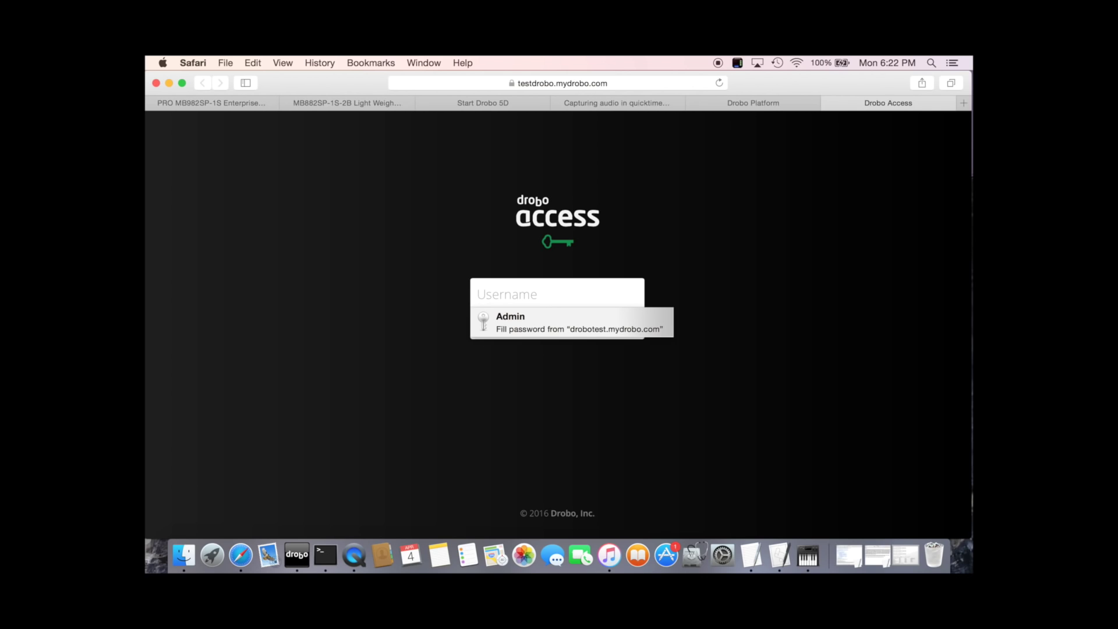
# - Sign in to Drobo Access as the administrator, decline saving the password, and dismiss the welcome message
pyautogui.write('Admin')
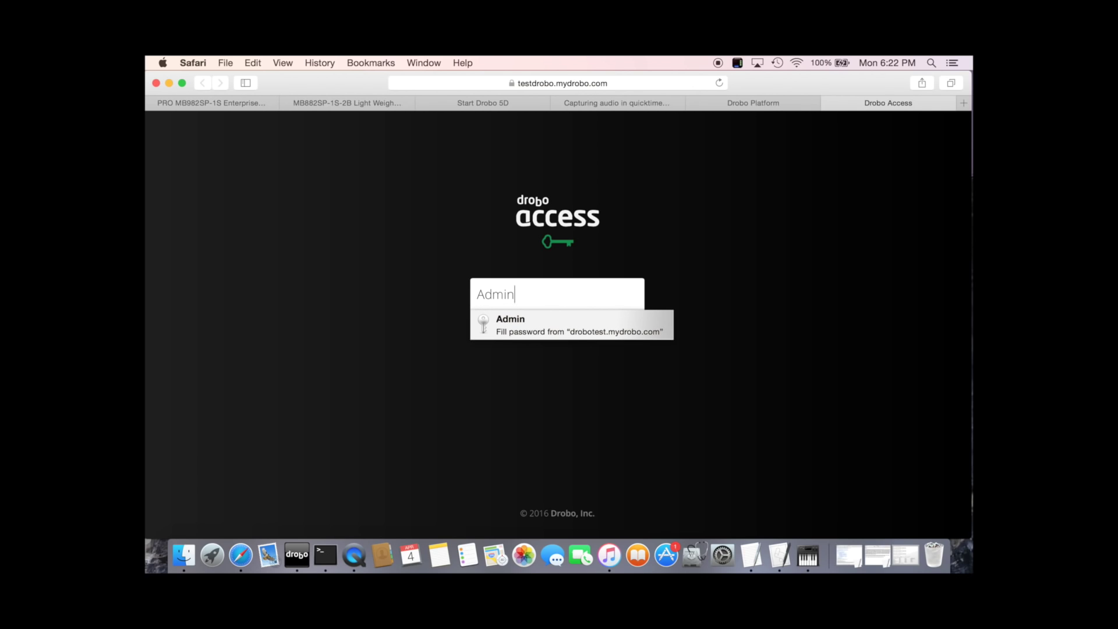
pyautogui.press('Tab')
pyautogui.write('123')
pyautogui.press('Return')
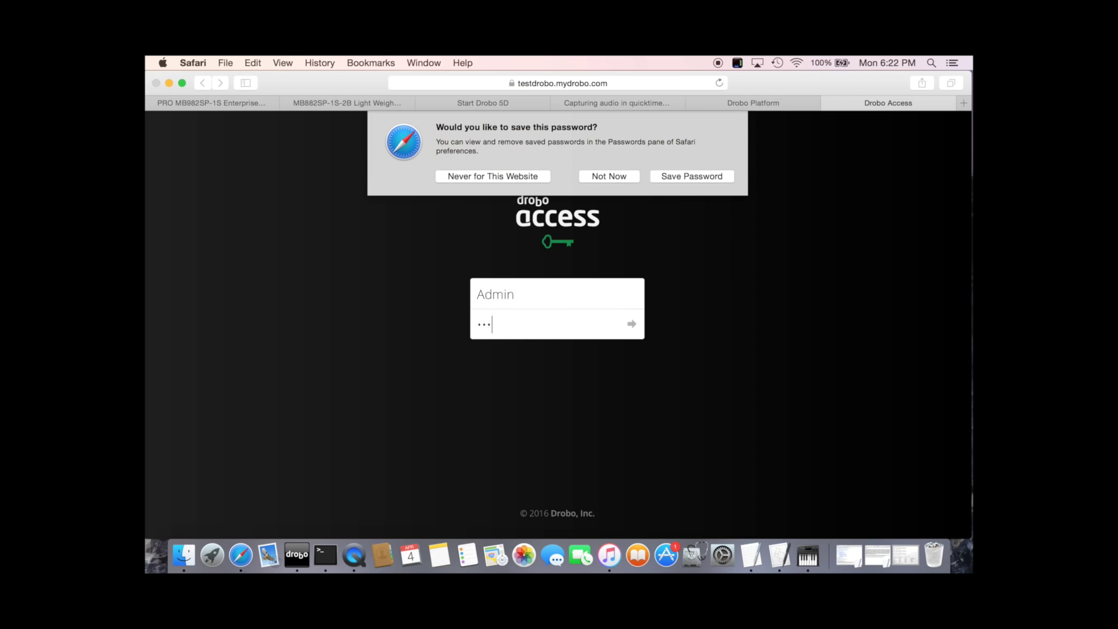
pyautogui.click(632, 177)
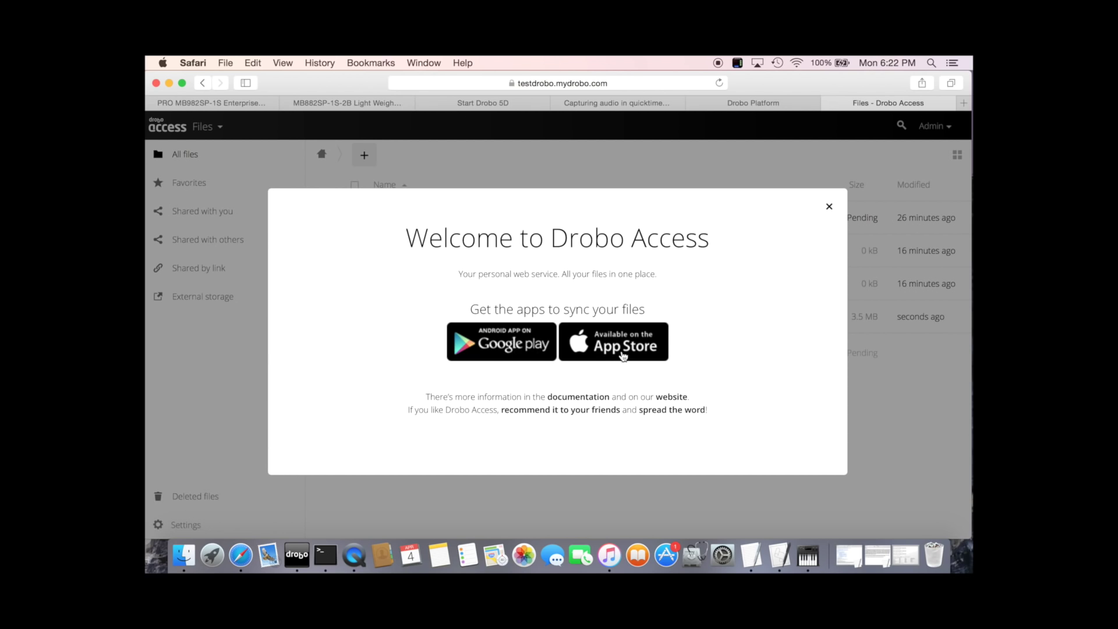
pyautogui.click(830, 208)
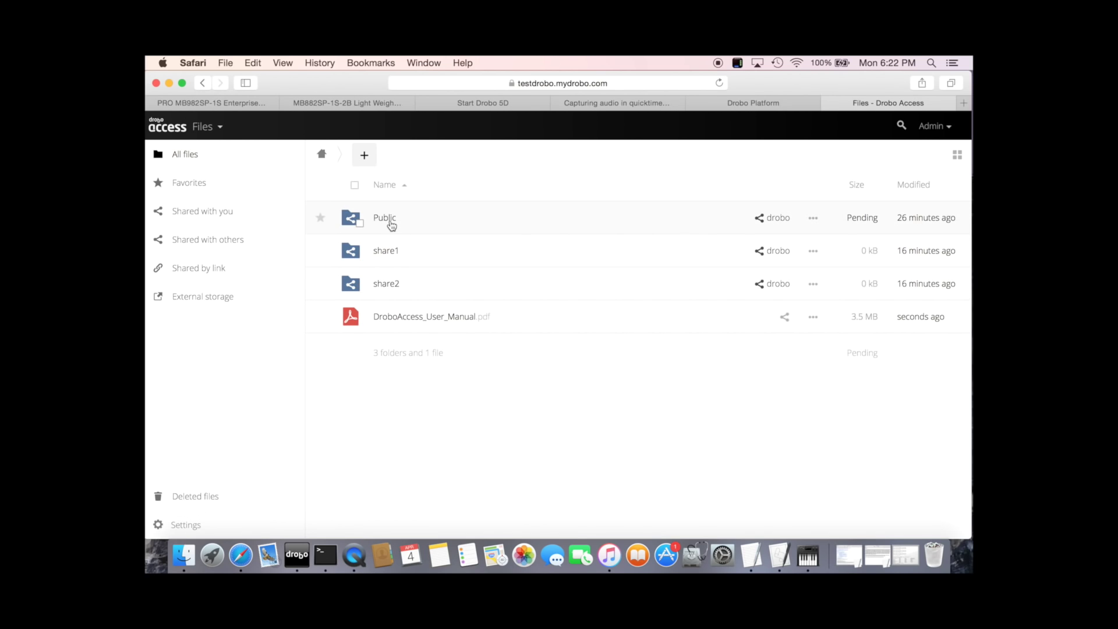
# - Browse the Public share, close the IMG-0507.JPG preview, and open the 0316-01_Drobo_5N PDF
pyautogui.click(384, 217)
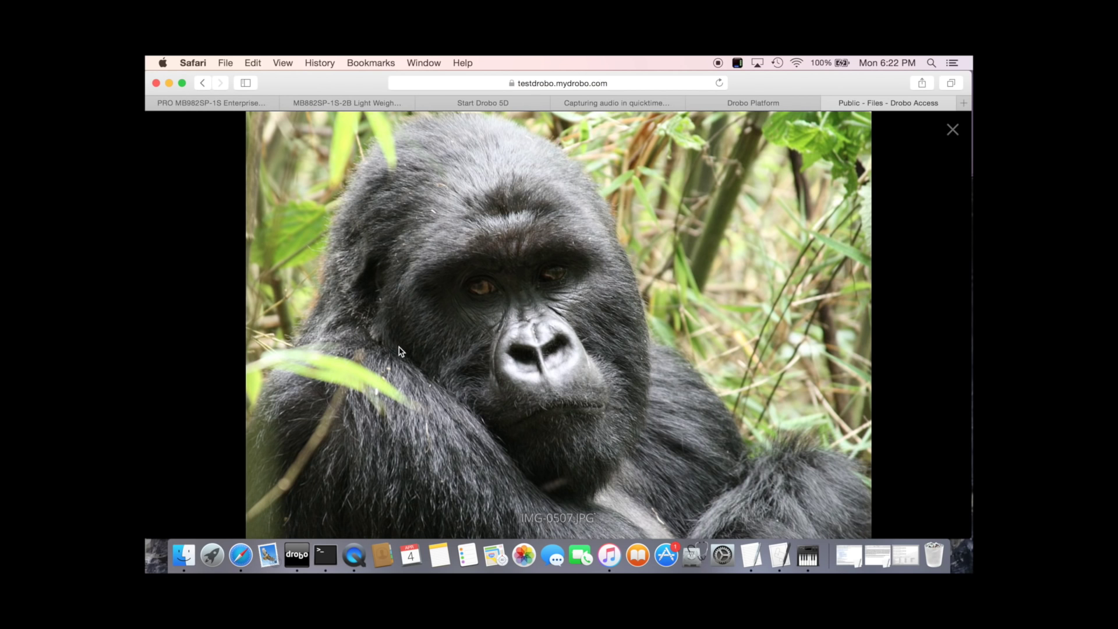
pyautogui.click(953, 131)
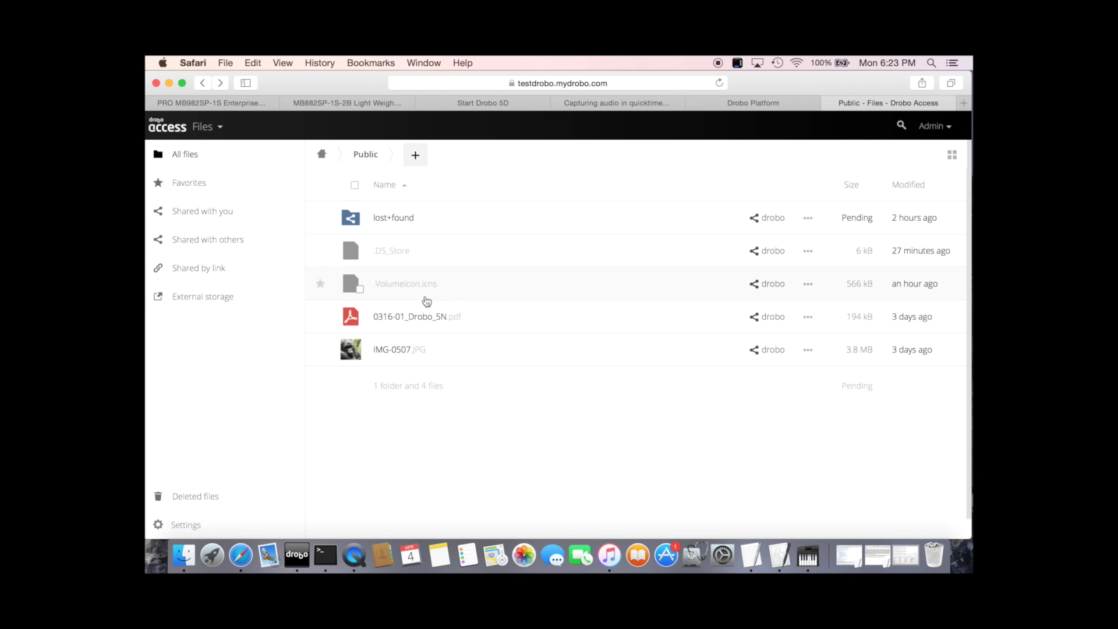
pyautogui.click(425, 316)
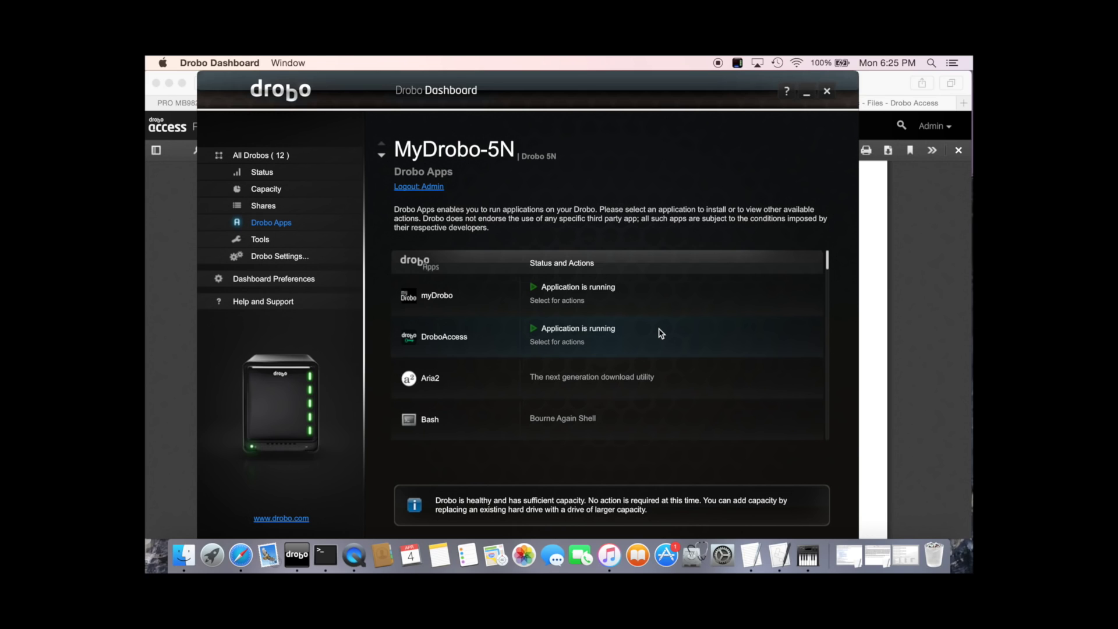
# - Review user1's share access in Share Settings and close it without changes
pyautogui.click(261, 208)
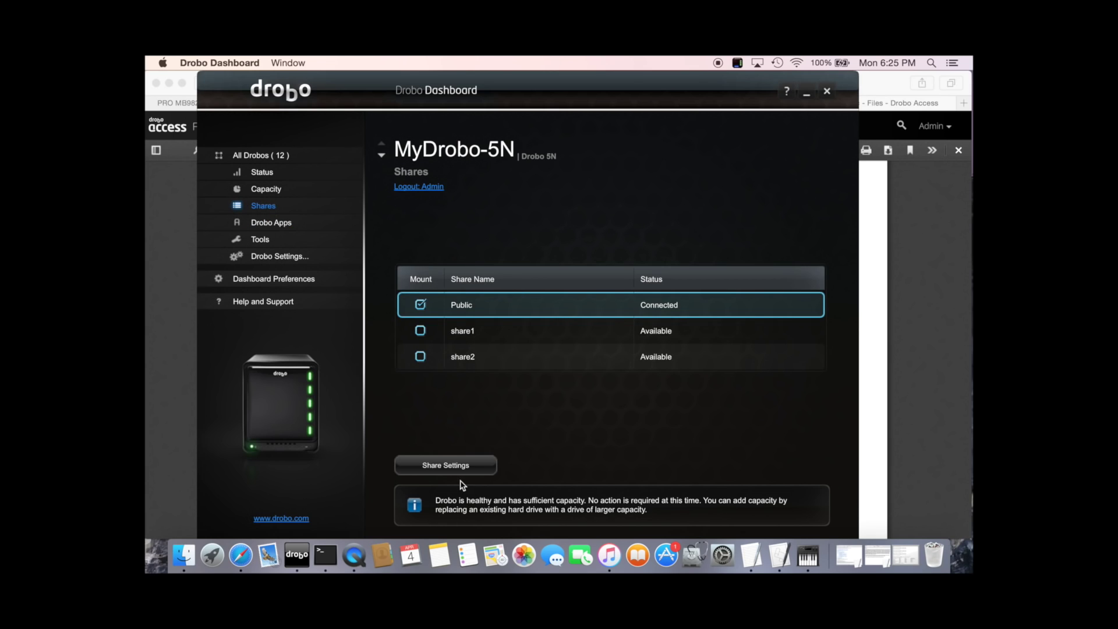
pyautogui.click(460, 469)
pyautogui.click(790, 177)
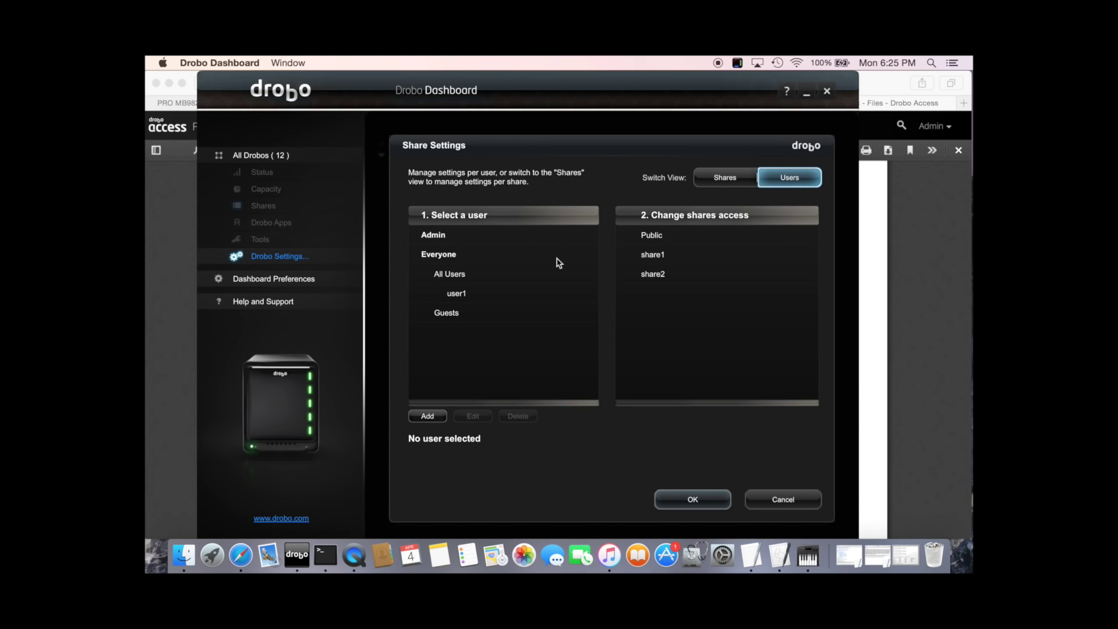
pyautogui.click(460, 294)
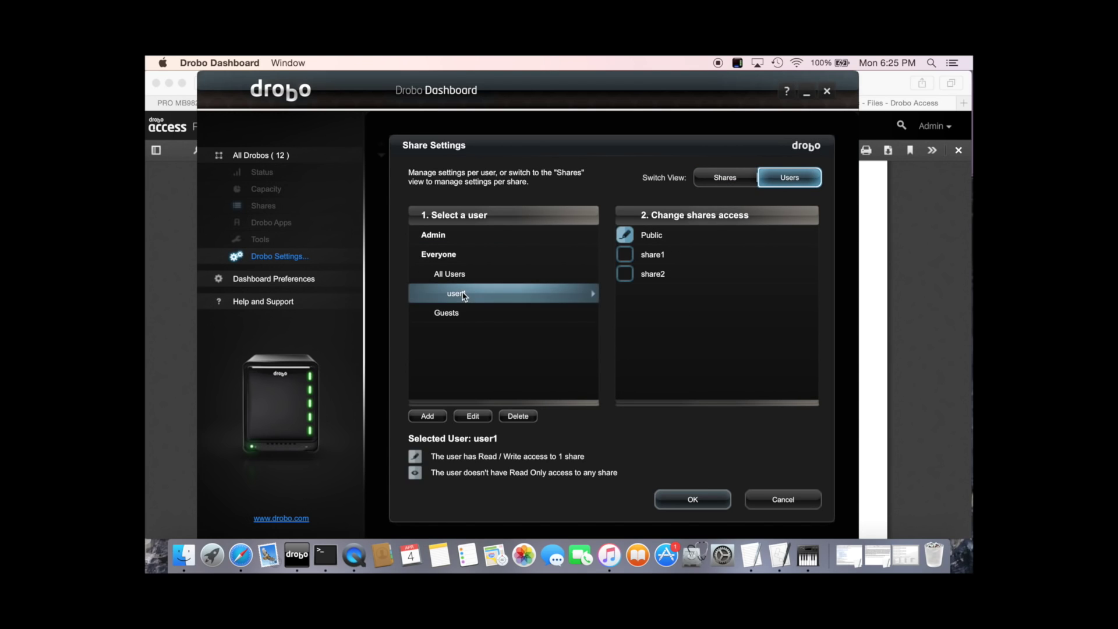
pyautogui.click(470, 417)
pyautogui.click(687, 398)
pyautogui.click(783, 499)
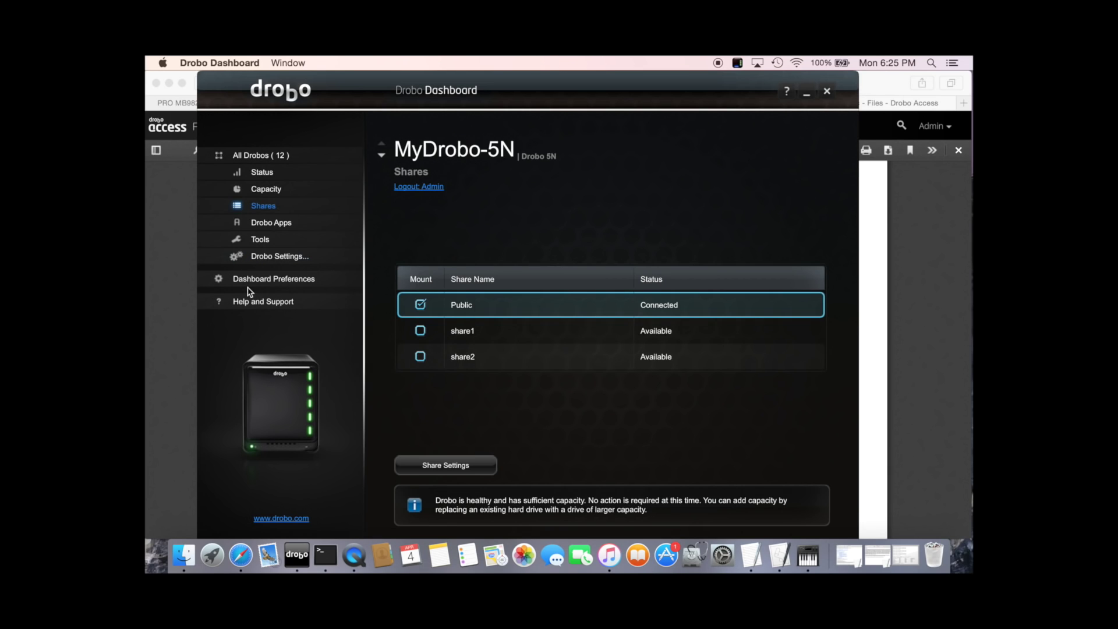
# - Check the Admin login settings under Drobo Settings and close them unchanged
pyautogui.click(265, 257)
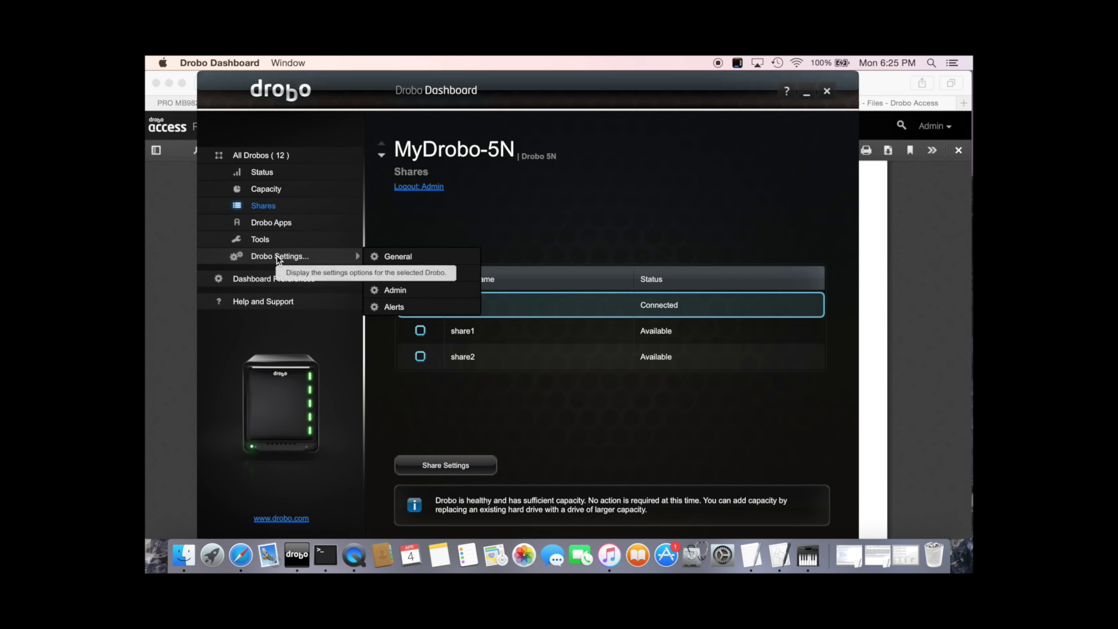
pyautogui.click(405, 296)
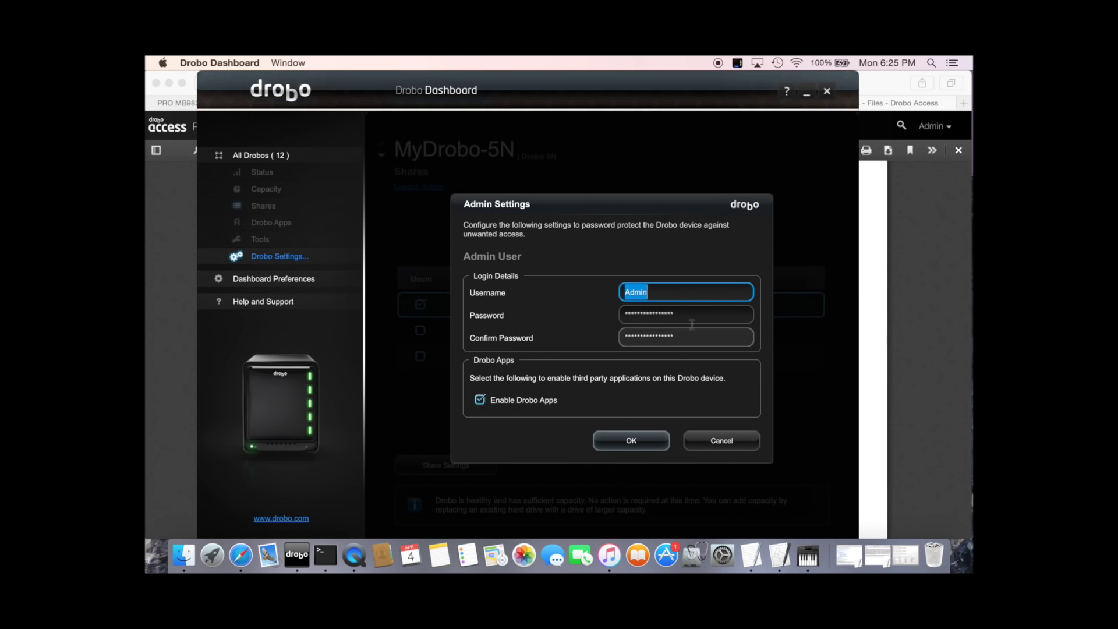
pyautogui.click(722, 441)
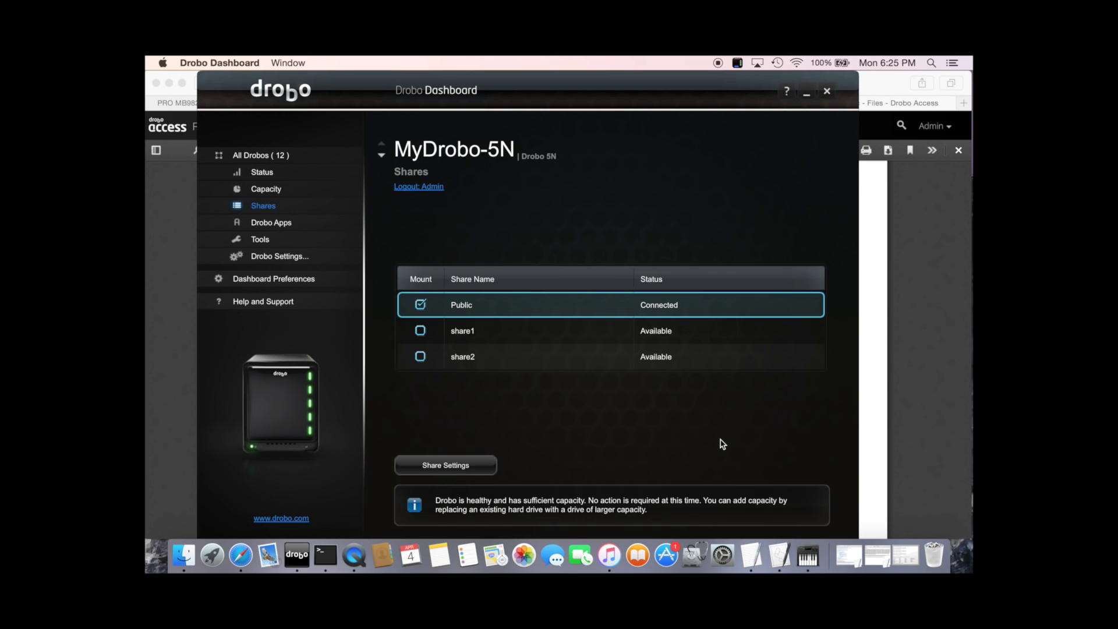